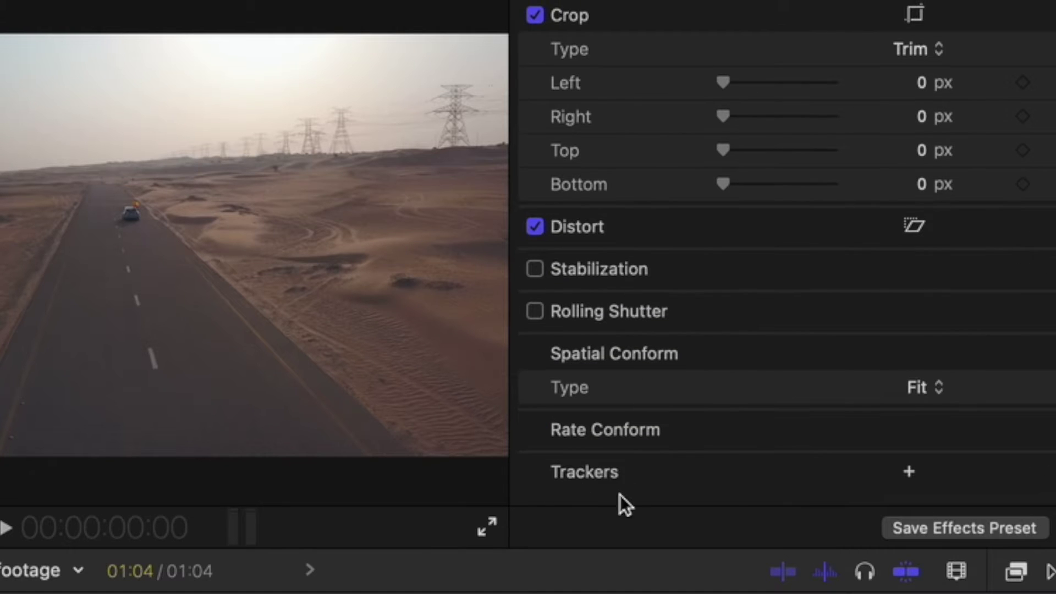
- Add an object tracker to the road clip and shrink its grid onto the back of the car, viewed at 600%
left_click(909, 472)
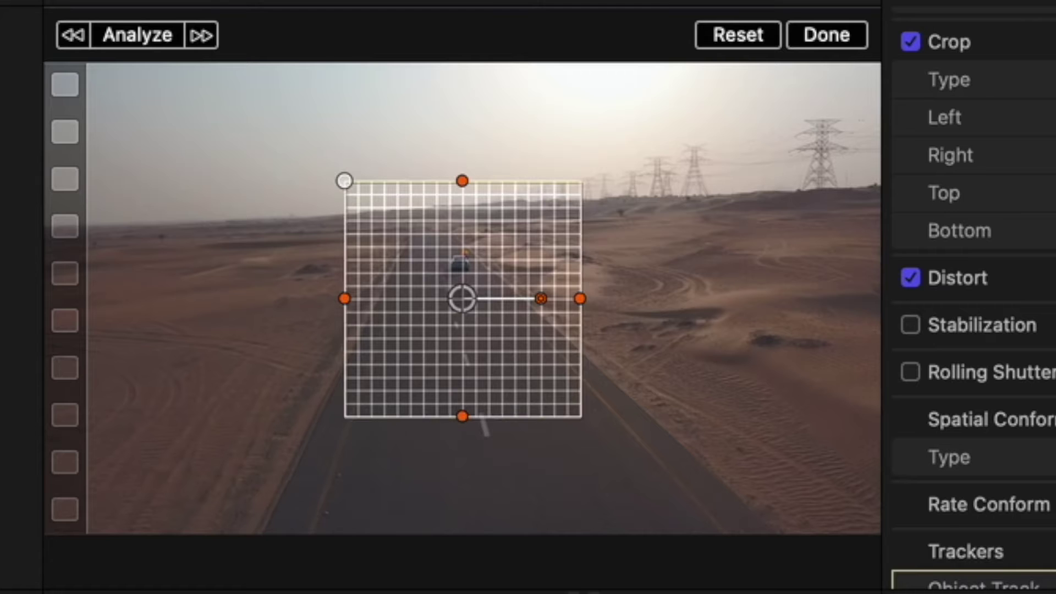
left_click_drag(347, 421, 434, 325)
left_click(708, 22)
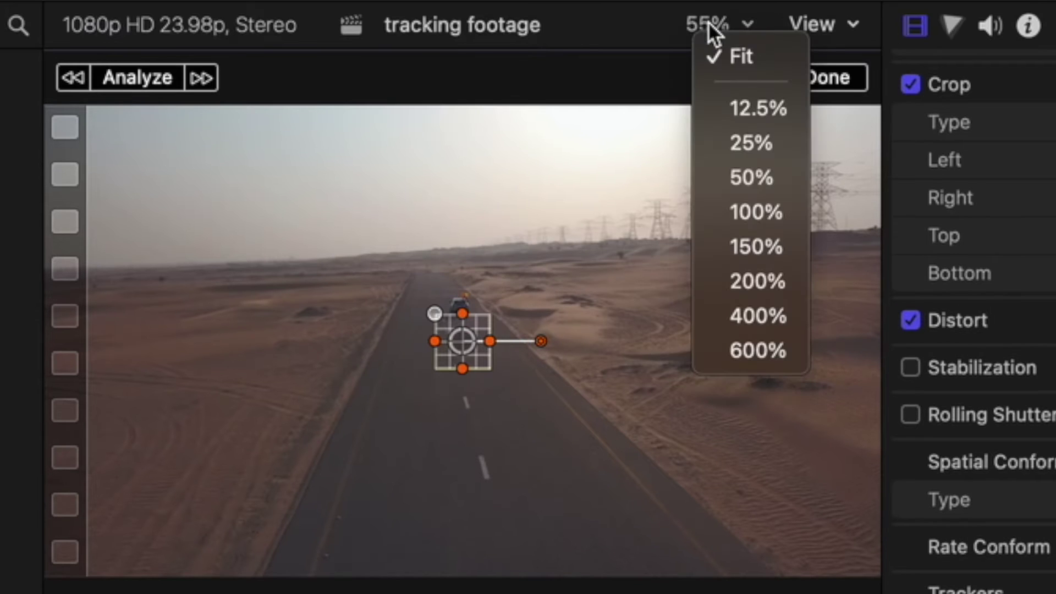
left_click(763, 282)
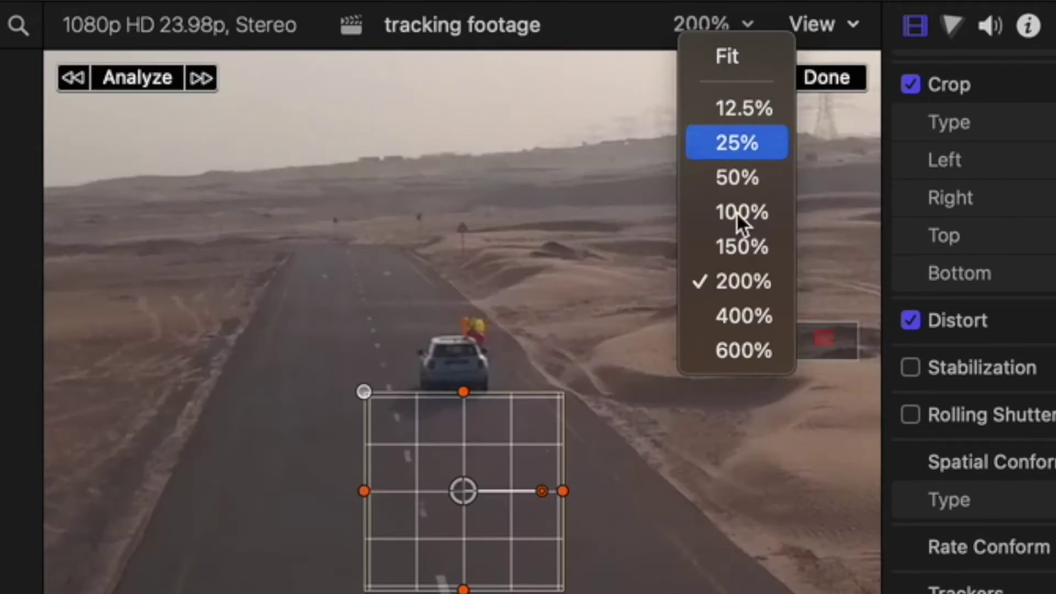
left_click(735, 325)
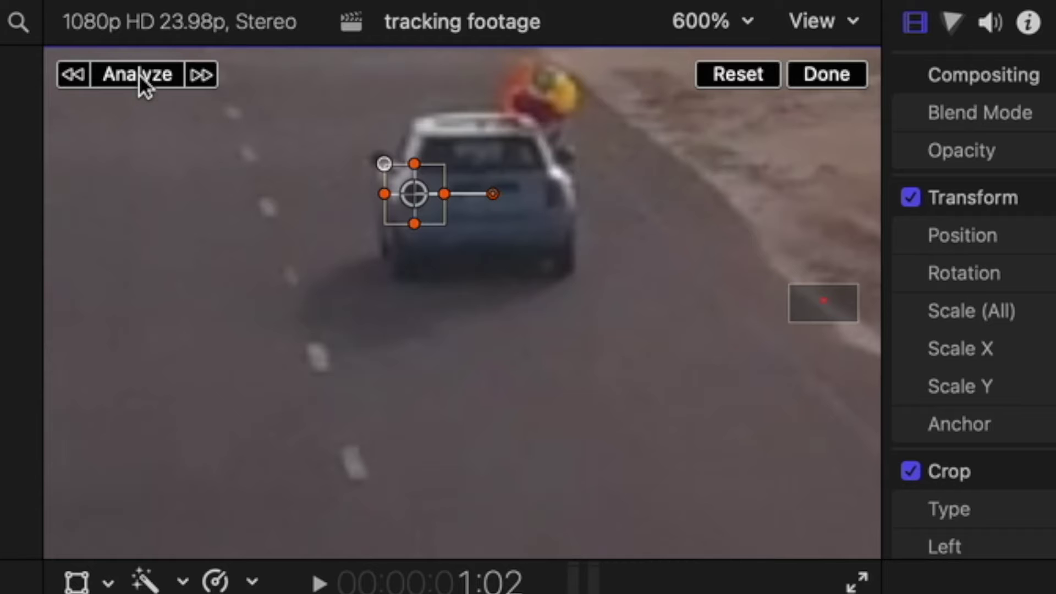
- Analyze the car's motion with the tracker and return the viewer zoom to Fit
left_click(139, 74)
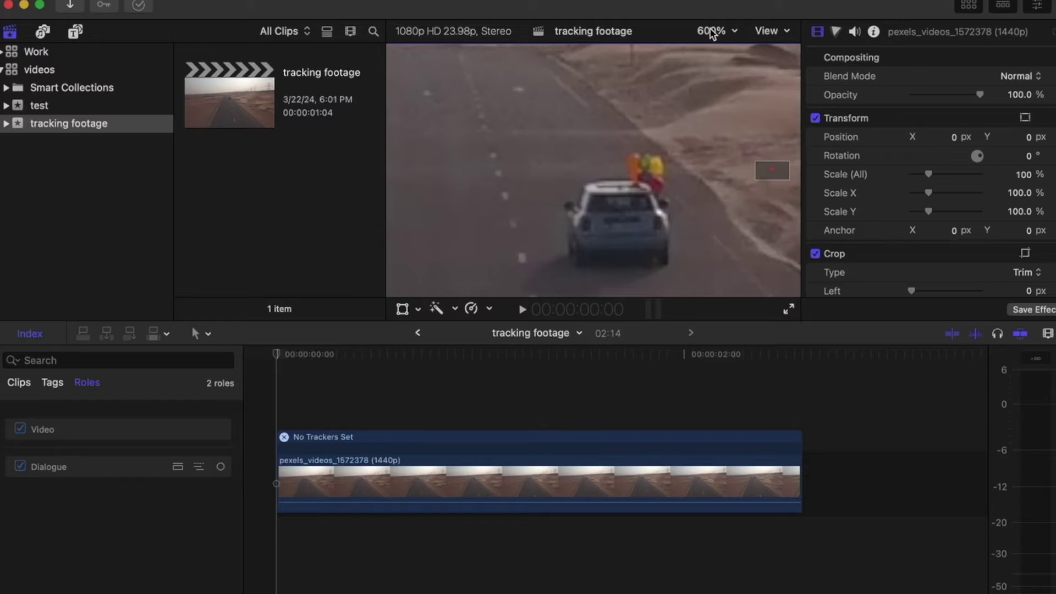
left_click(712, 34)
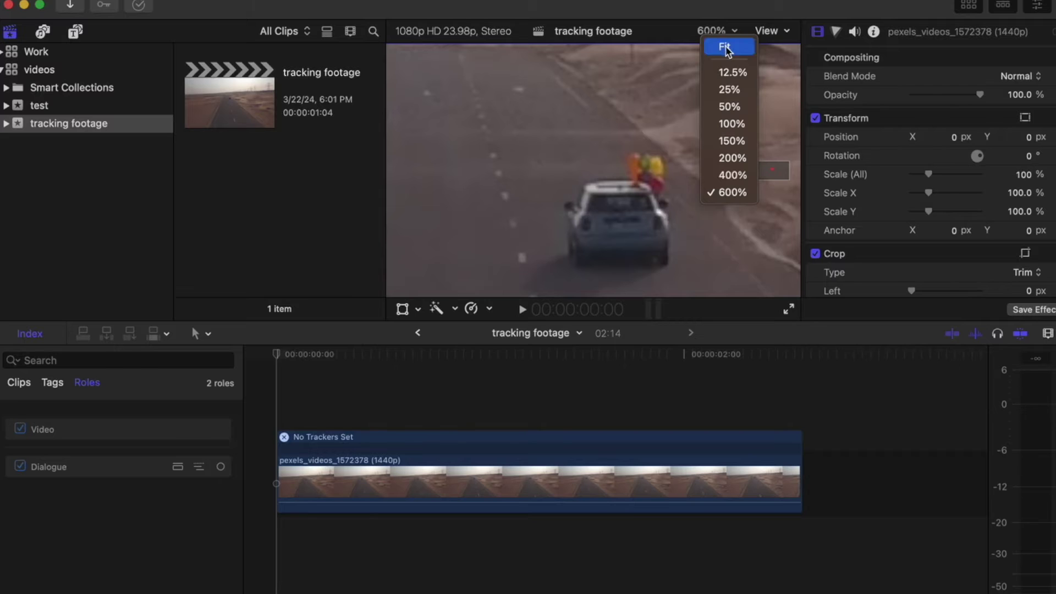
left_click(726, 44)
- Add the Basic 3D title above the road clip, cut it at the clip's end and remove the excess after it
left_click(76, 31)
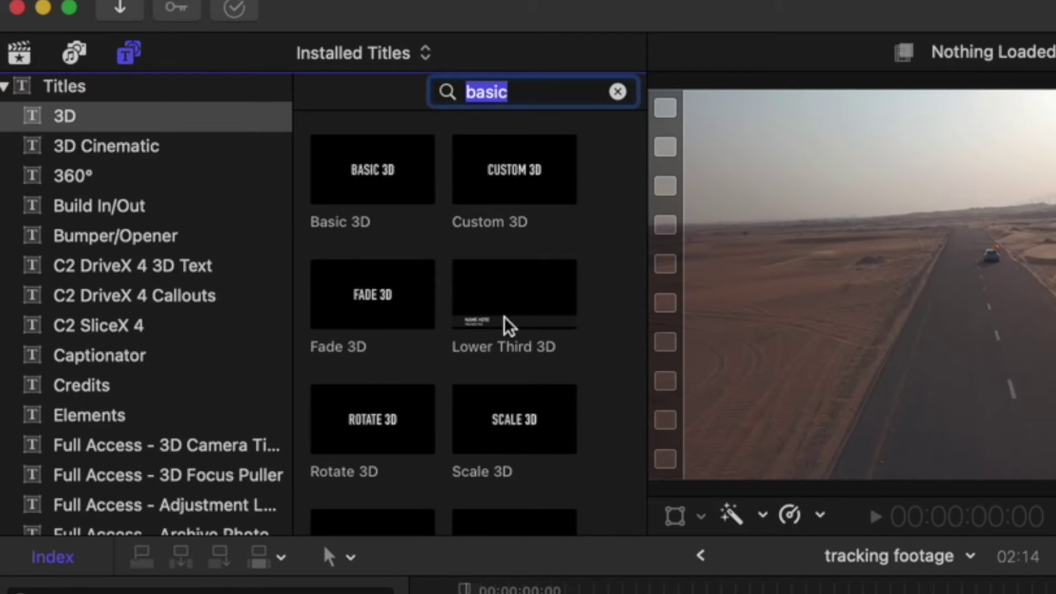
left_click_drag(348, 172, 130, 539)
key("super+b")
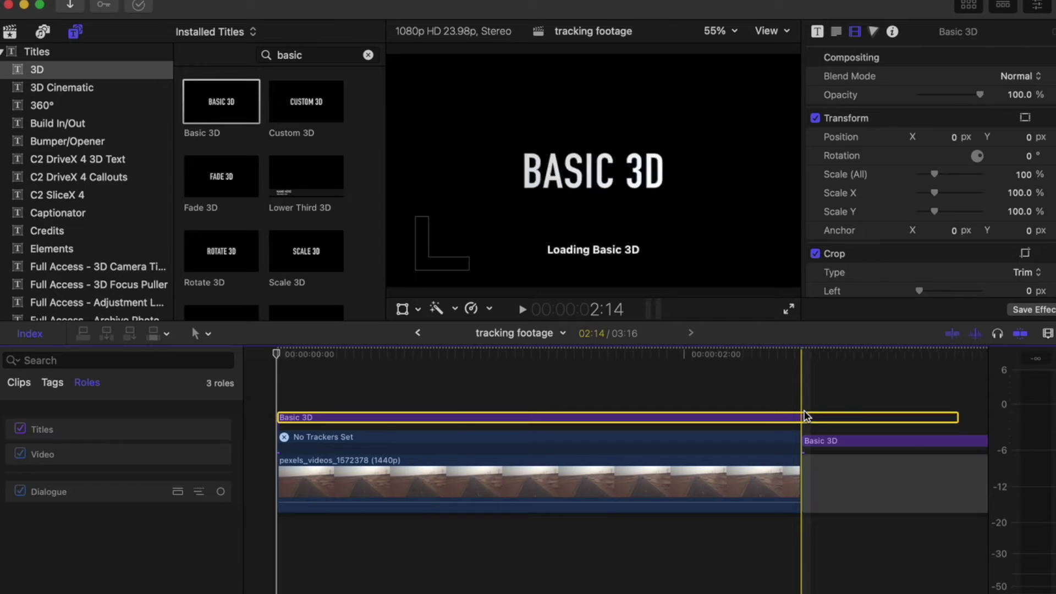
left_click_drag(826, 407, 838, 517)
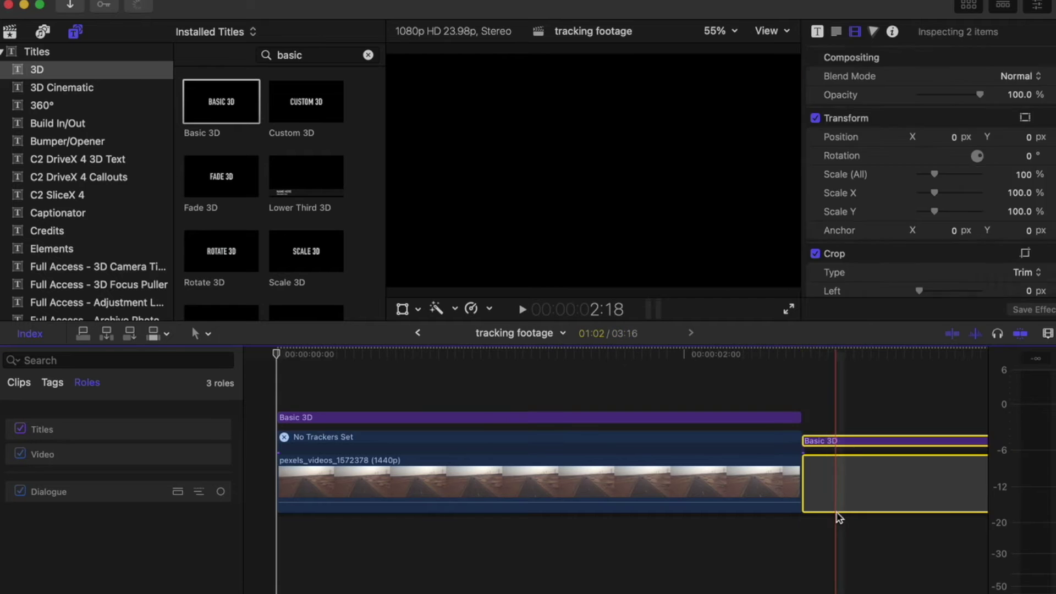
key("BackSpace")
- Turn off the Build In animation for the Basic 3D title
left_click(476, 419)
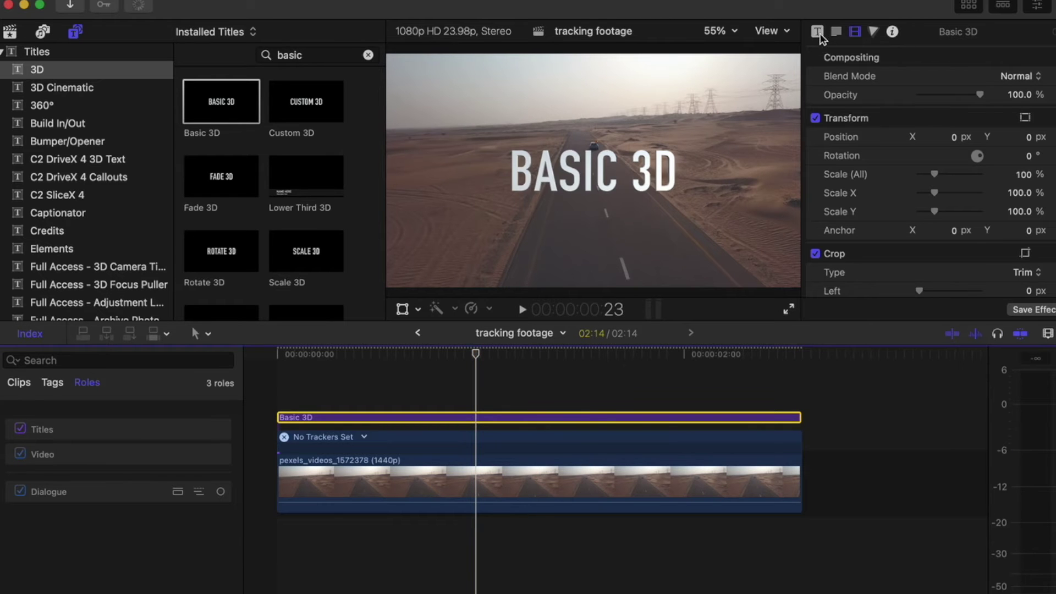
left_click(817, 31)
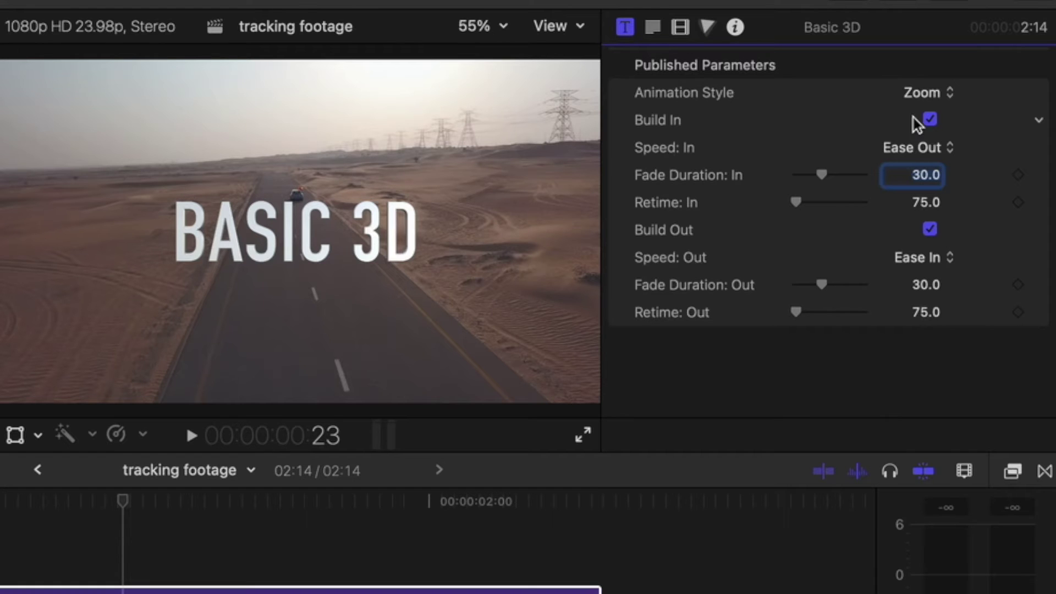
left_click(930, 119)
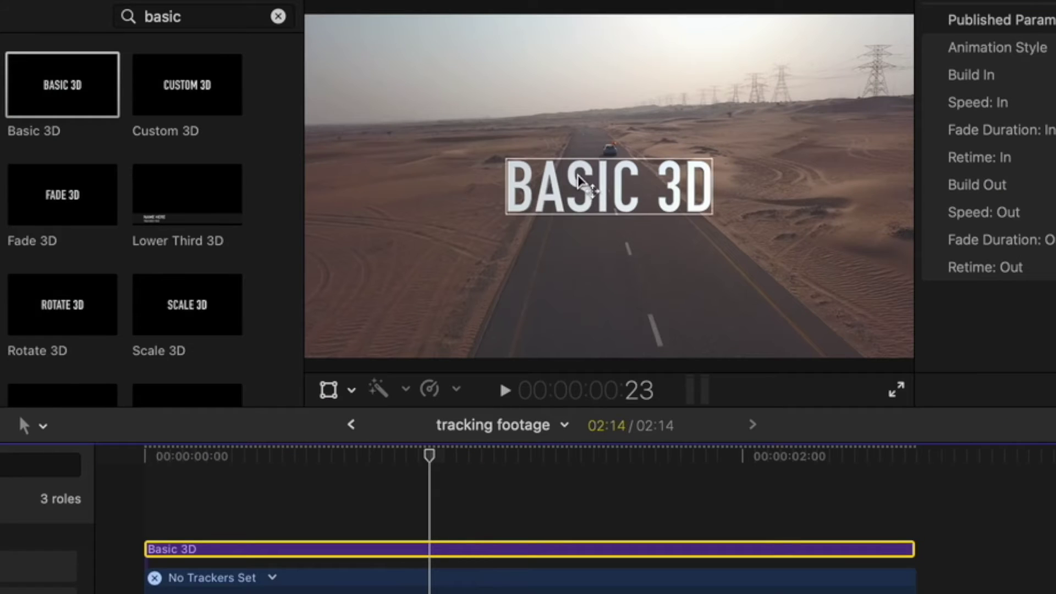
- Push the title back in depth, place it just above the car and rotate it slightly, viewed at 200%
double_click(580, 184)
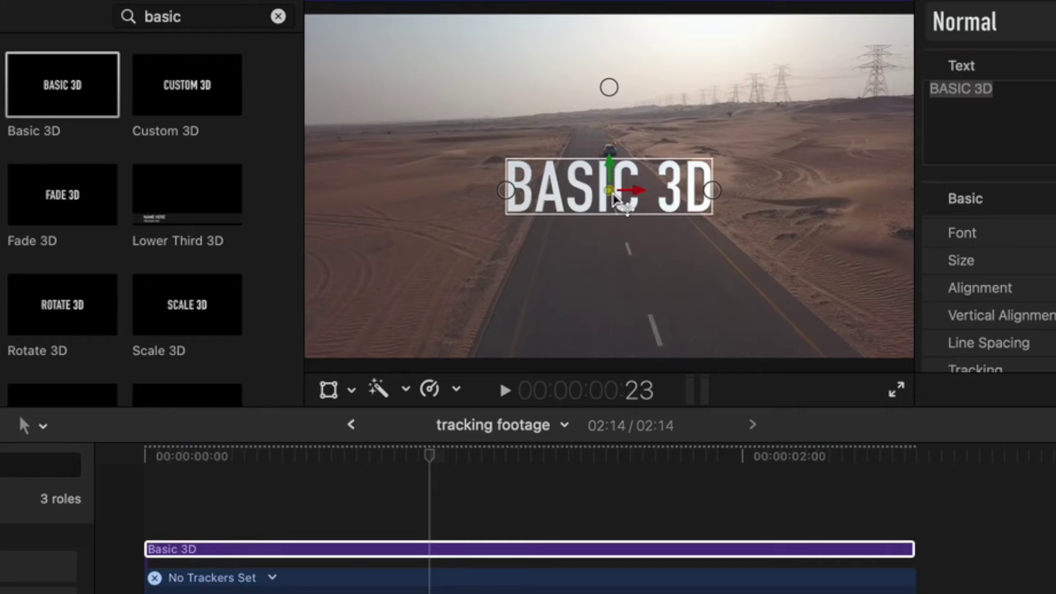
left_click_drag(610, 190, 503, 216)
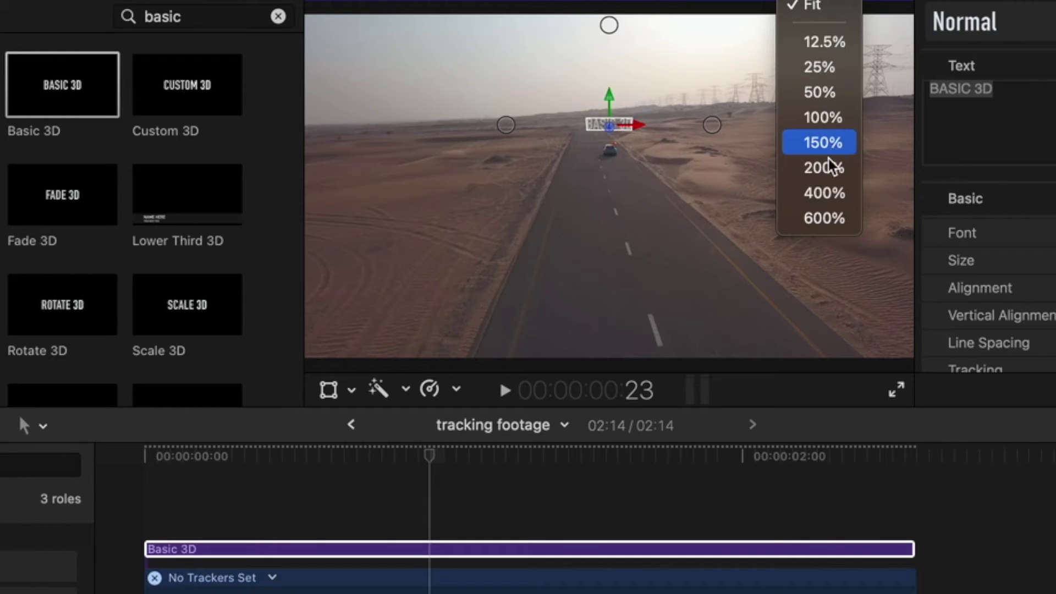
left_click(827, 167)
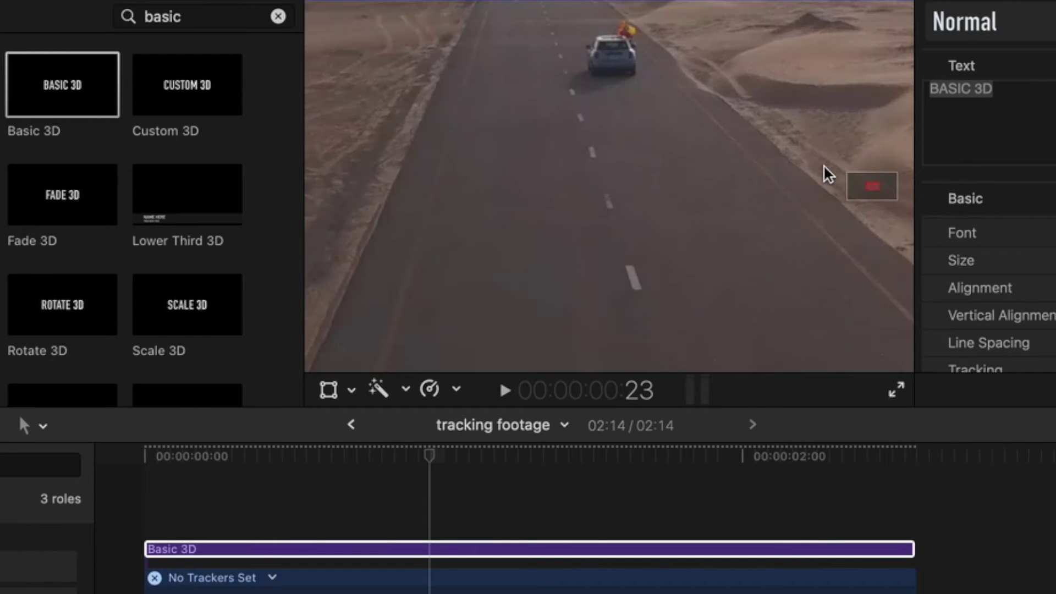
scroll(600, 99, "up", 5)
left_click_drag(595, 93, 600, 132)
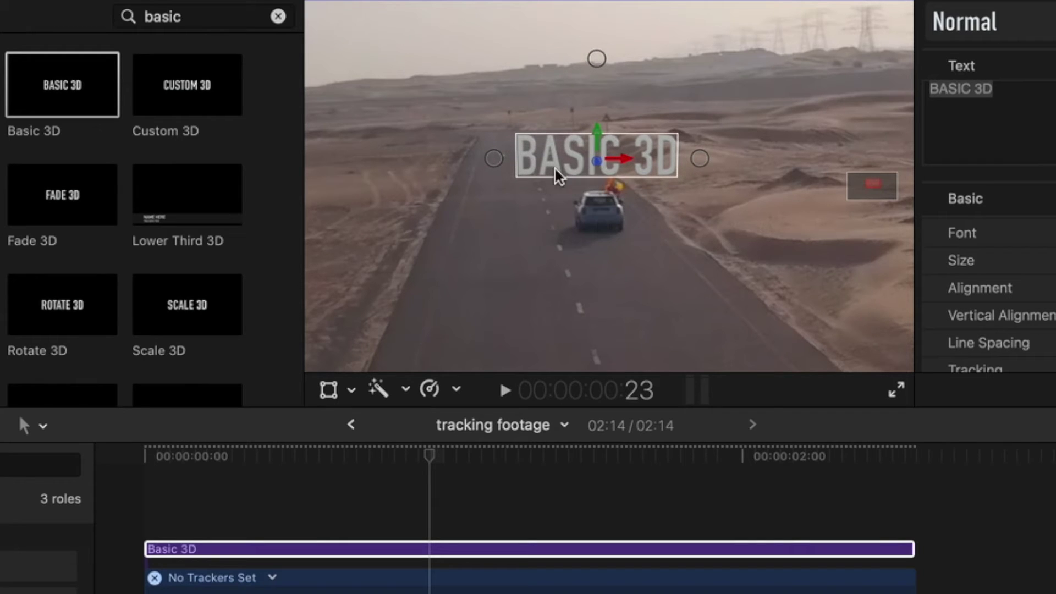
mouse_move(498, 165)
left_mouse_down()
mouse_move(517, 175)
mouse_move(508, 164)
left_mouse_up()
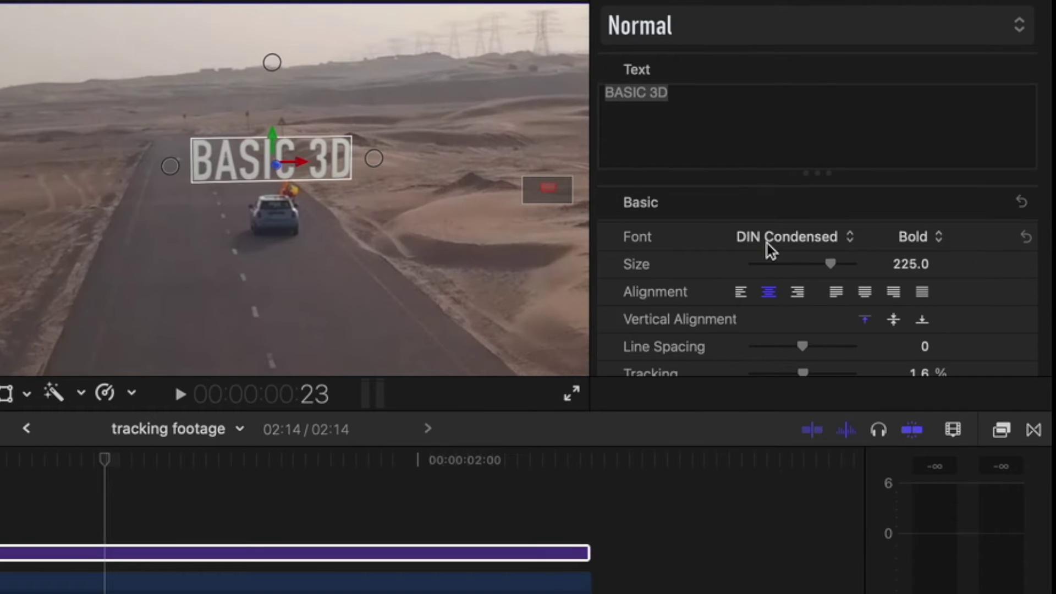
- Change the title's font to Phosphate in the Solid style
left_click(767, 243)
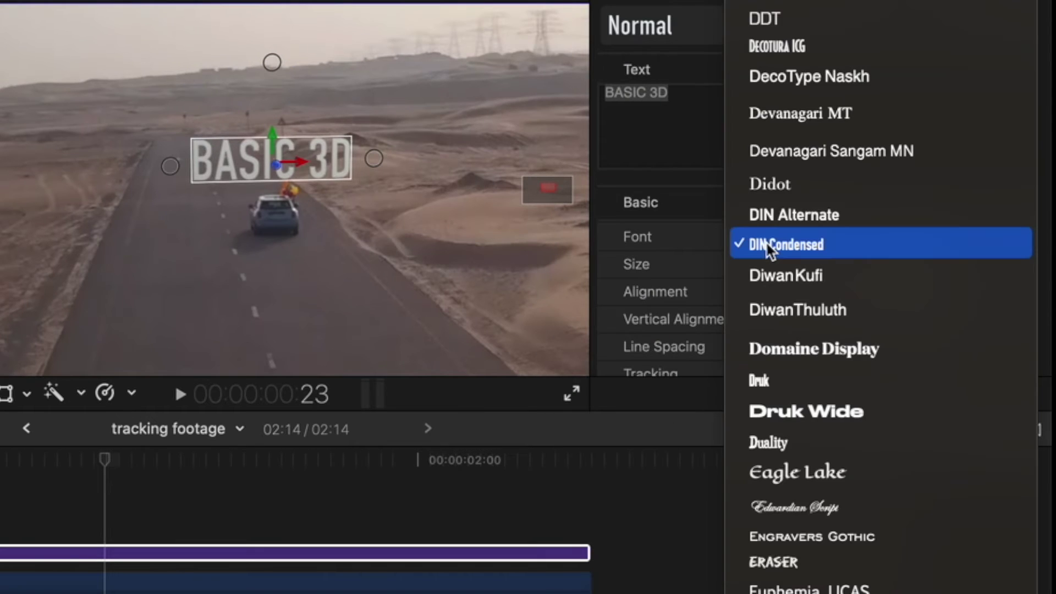
type("ph")
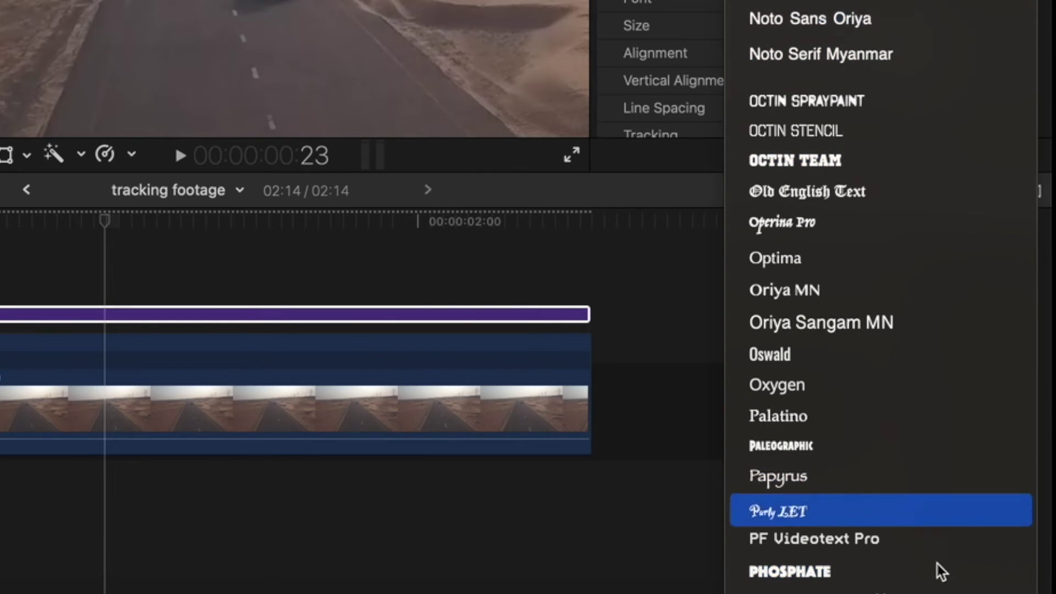
left_click(938, 570)
left_click(1018, 207)
left_click(1026, 225)
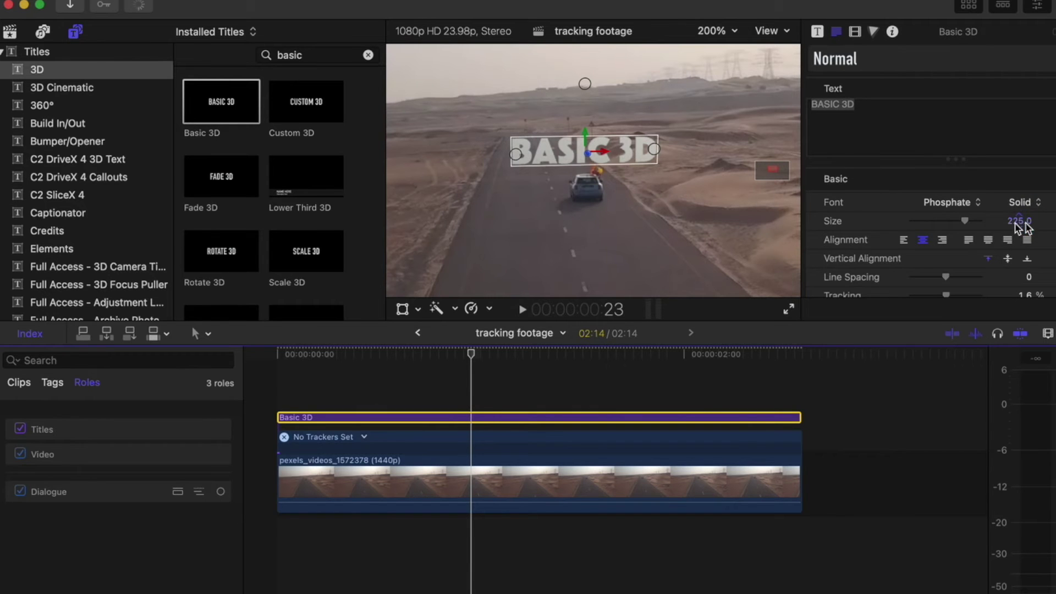
- Increase the title's 3D text depth to about 32 and tilt it about its horizontal axis
scroll(878, 234, "down", 8)
scroll(880, 236, "down", 12)
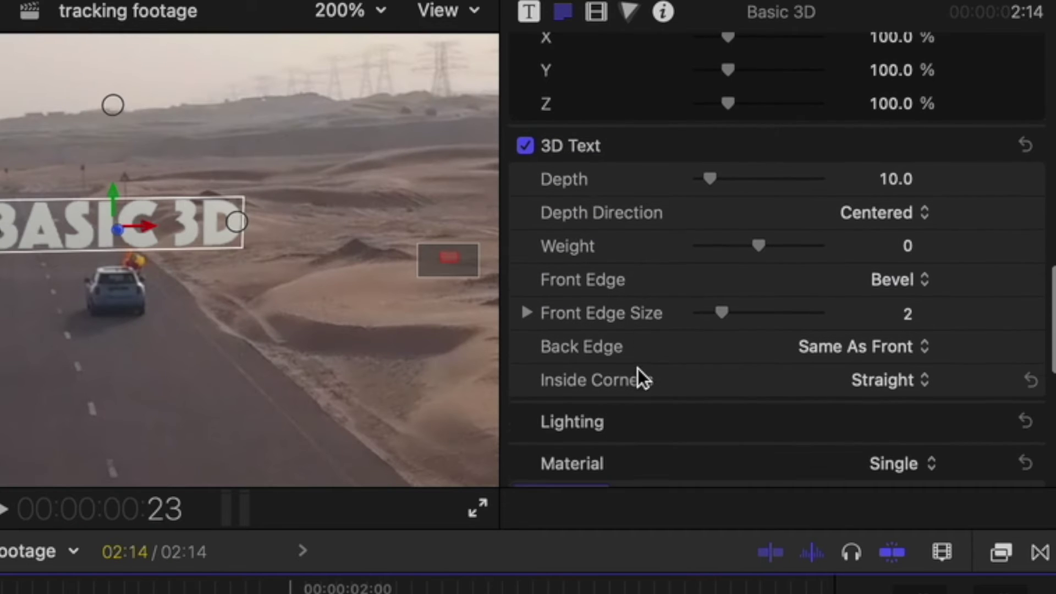
scroll(638, 368, "down", 1)
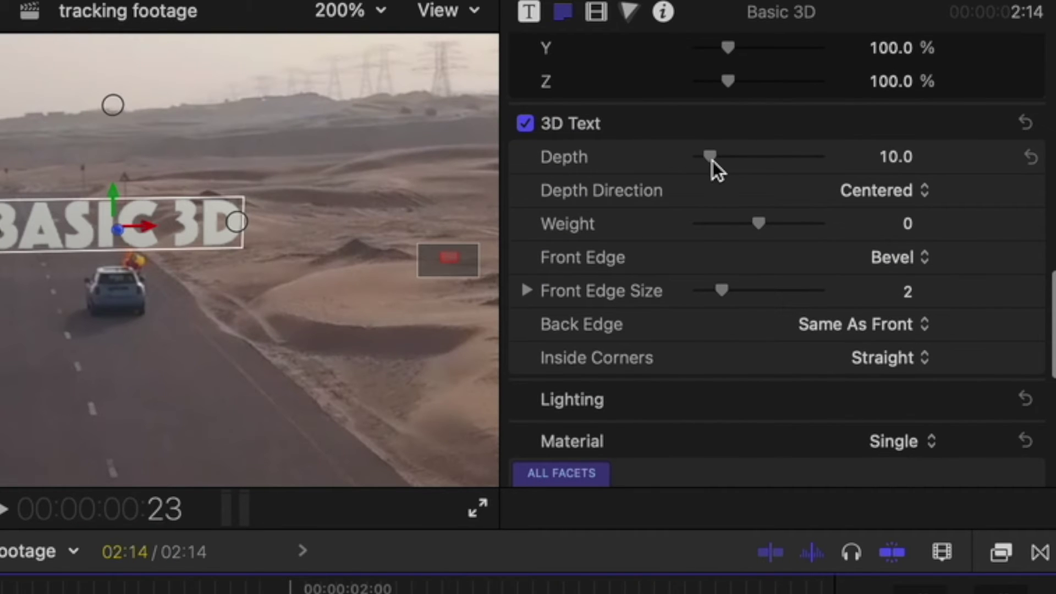
left_click_drag(712, 160, 737, 166)
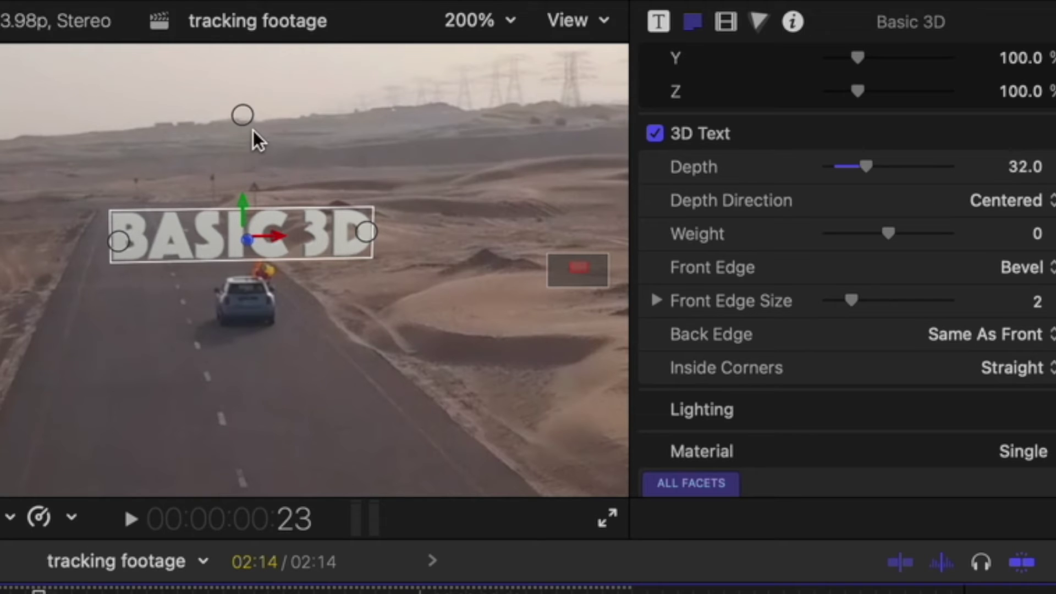
left_click_drag(243, 115, 255, 154)
left_click_drag(875, 164, 879, 187)
- Set the 3D title's lighting style to Above
scroll(748, 386, "down", 3)
scroll(747, 386, "down", 2)
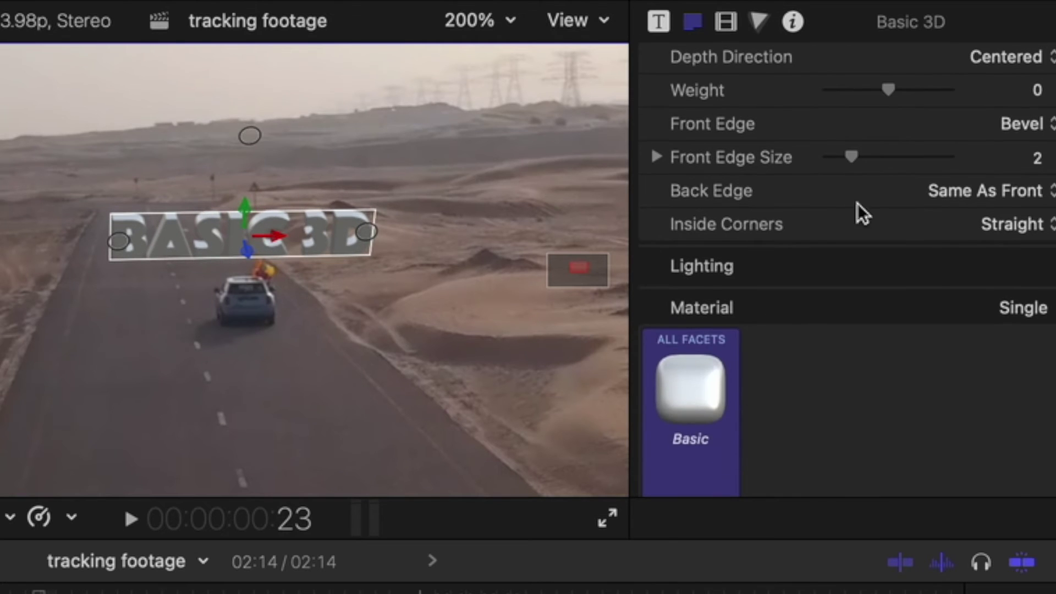
left_click(709, 265)
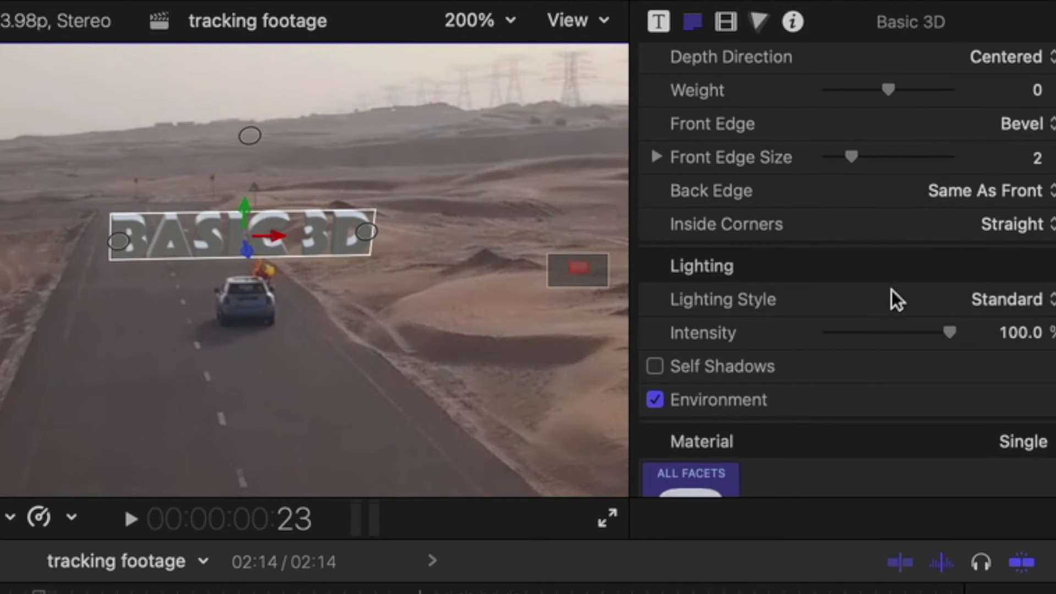
left_click(987, 301)
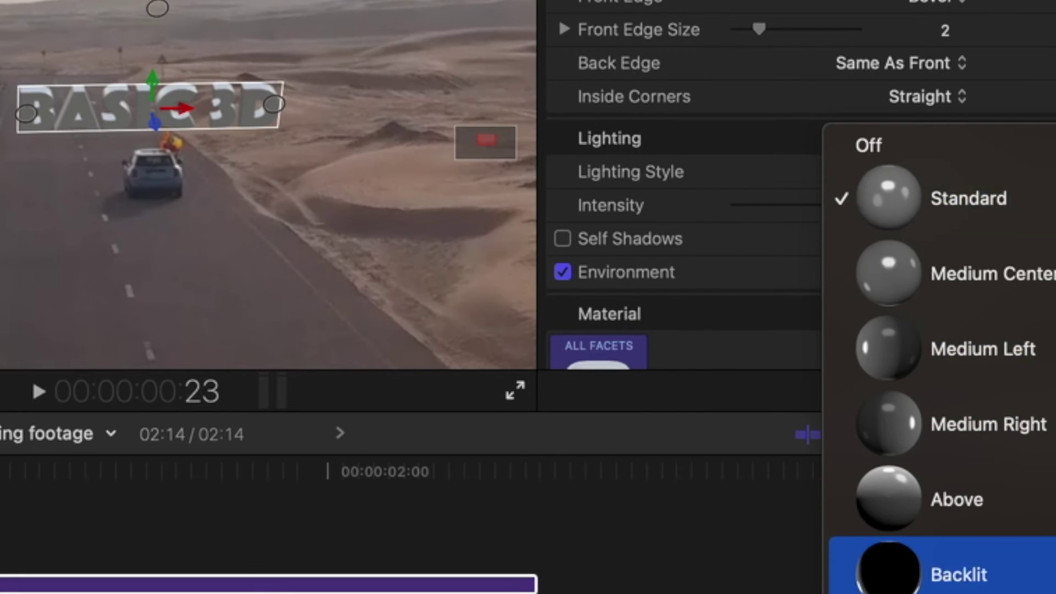
left_click(946, 499)
scroll(945, 499, "down", 10)
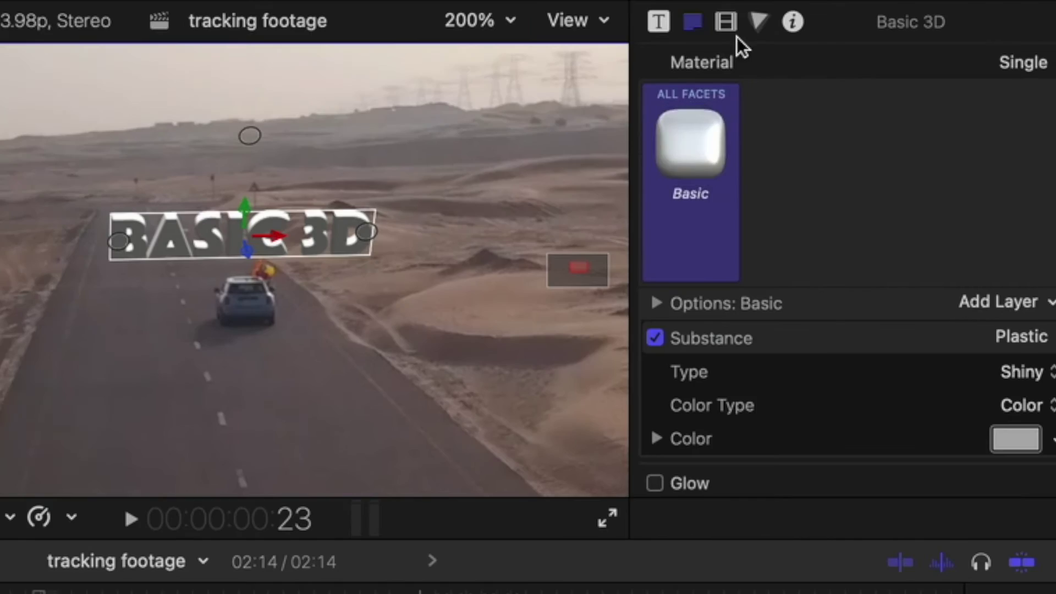
mouse_move(702, 132)
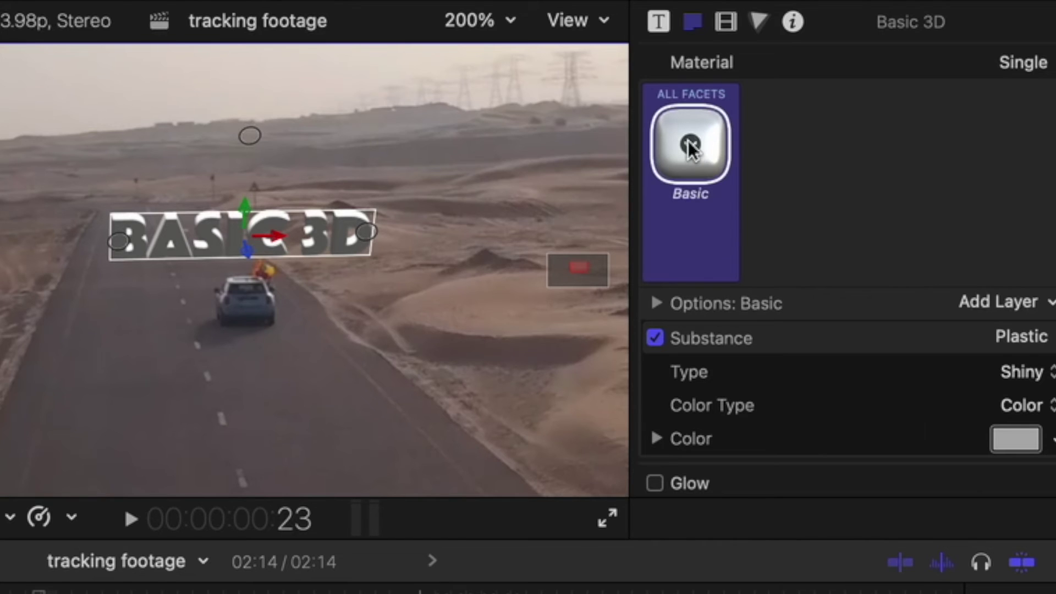
left_click(690, 145)
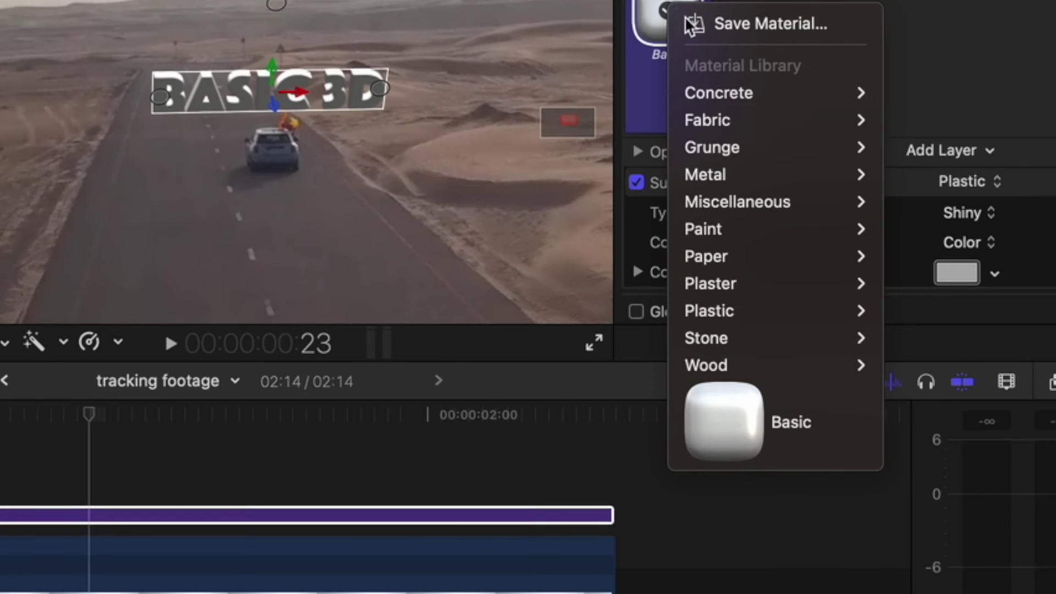
mouse_move(736, 97)
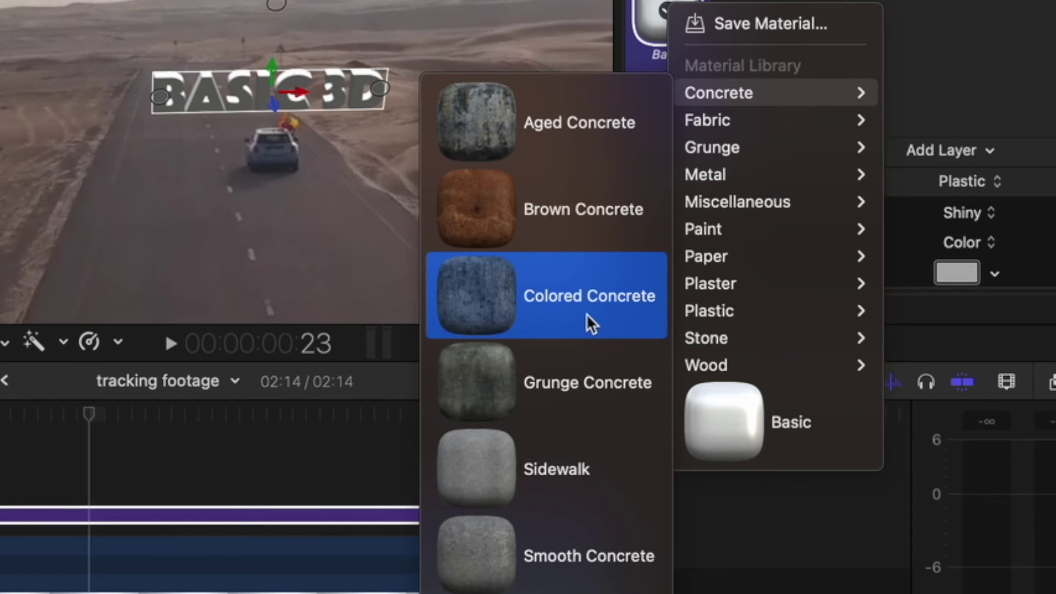
left_click(962, 30)
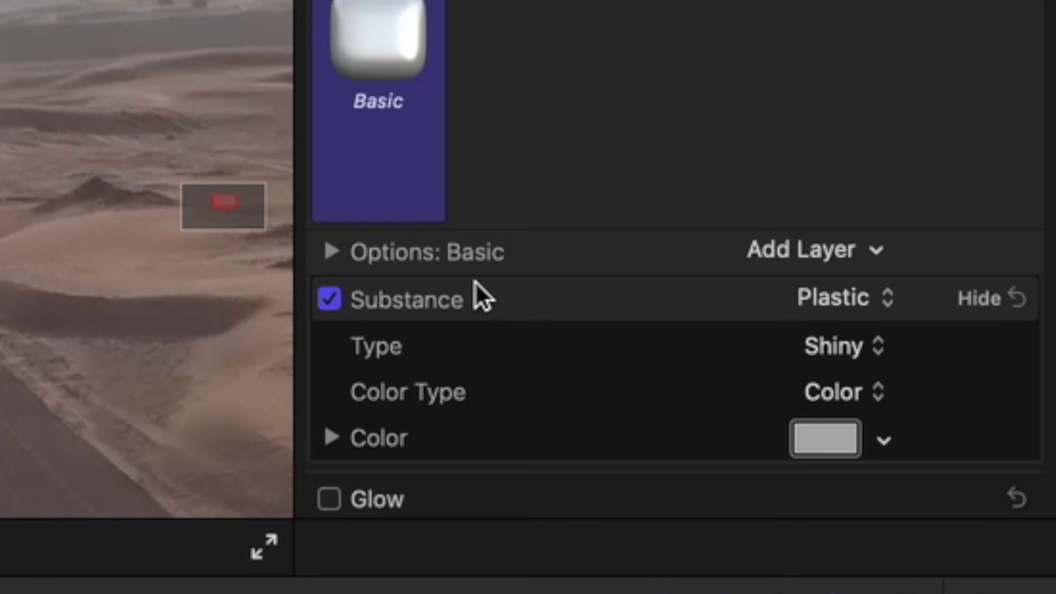
- Add a Smooth Paint layer to the title's material and sample its paint color from the car in the footage
left_click(828, 249)
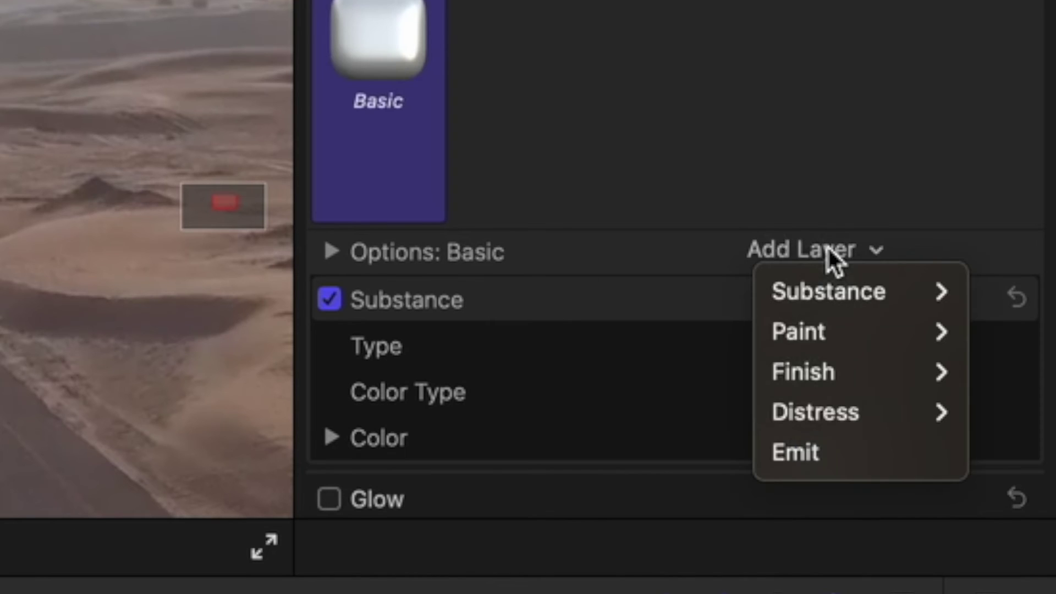
mouse_move(837, 337)
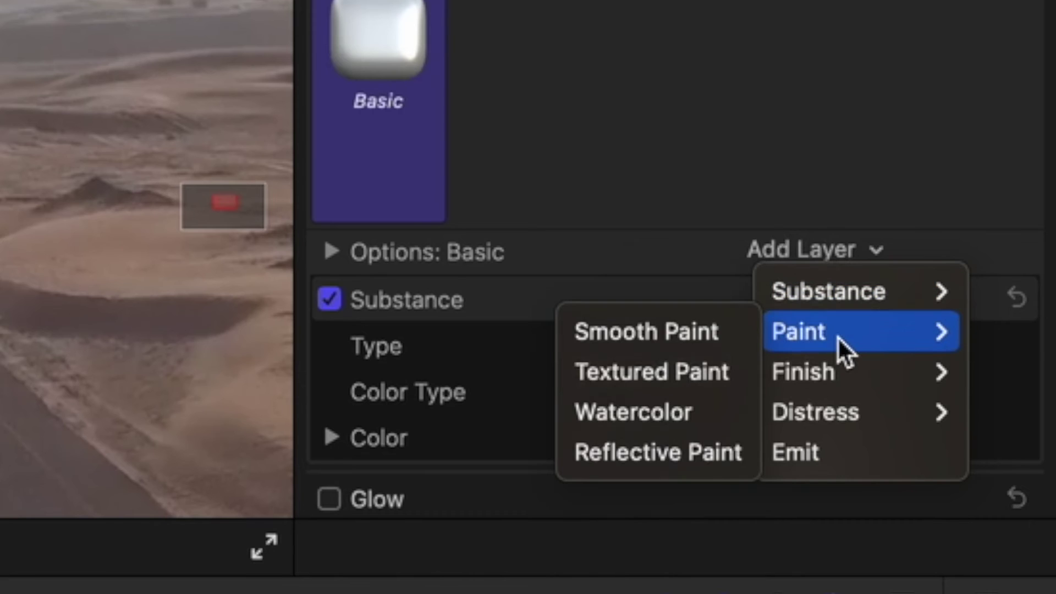
left_click(710, 342)
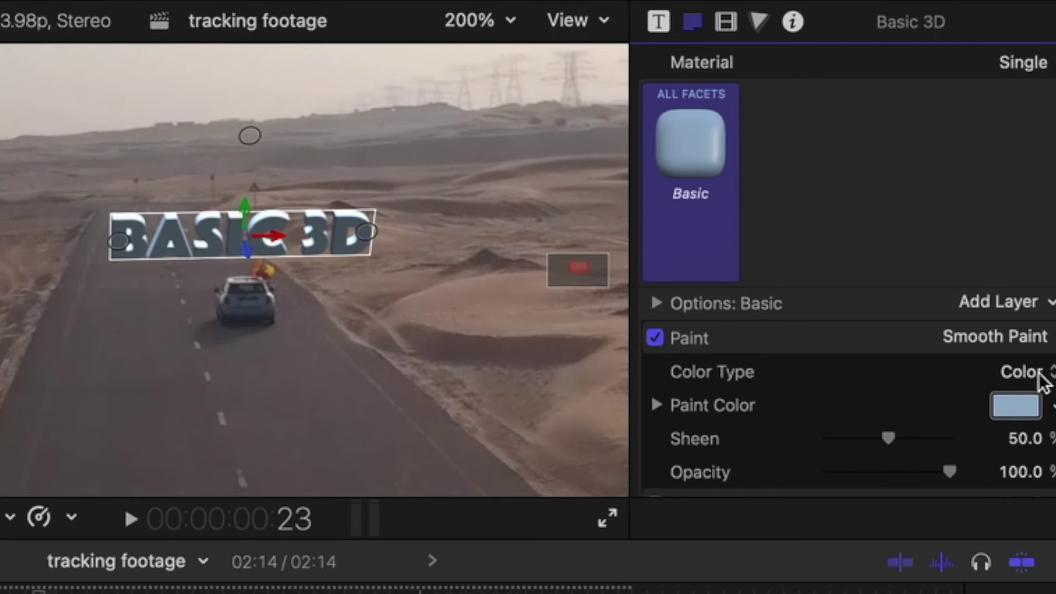
left_click(1016, 407)
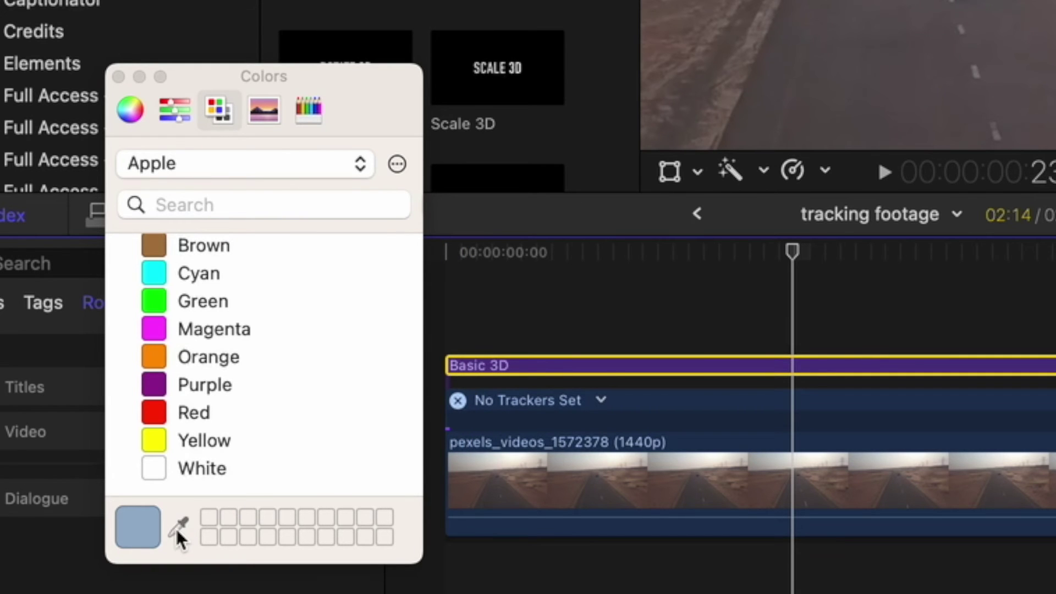
left_click(179, 529)
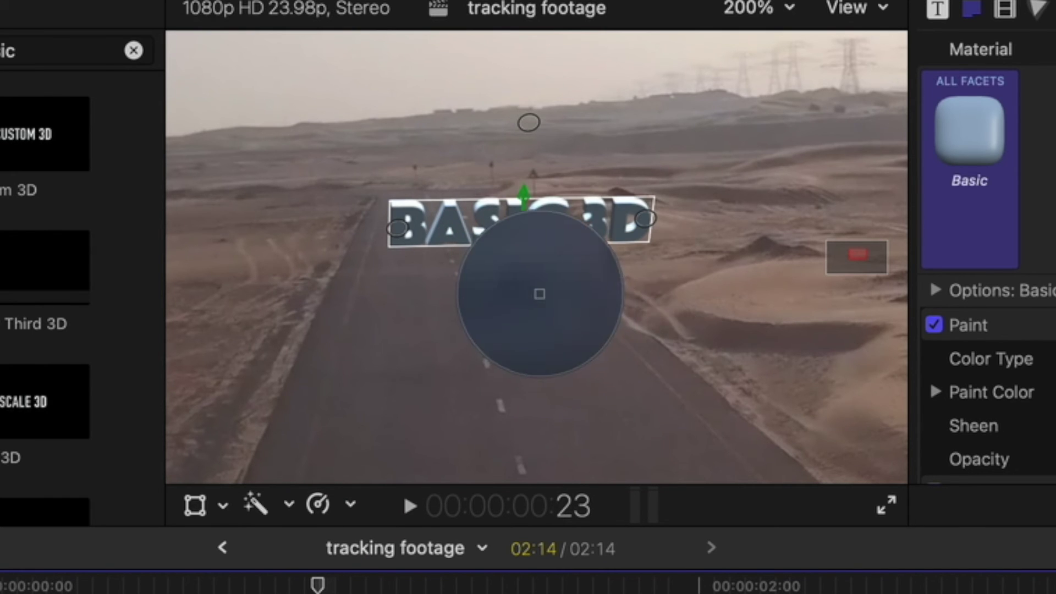
left_click(544, 302)
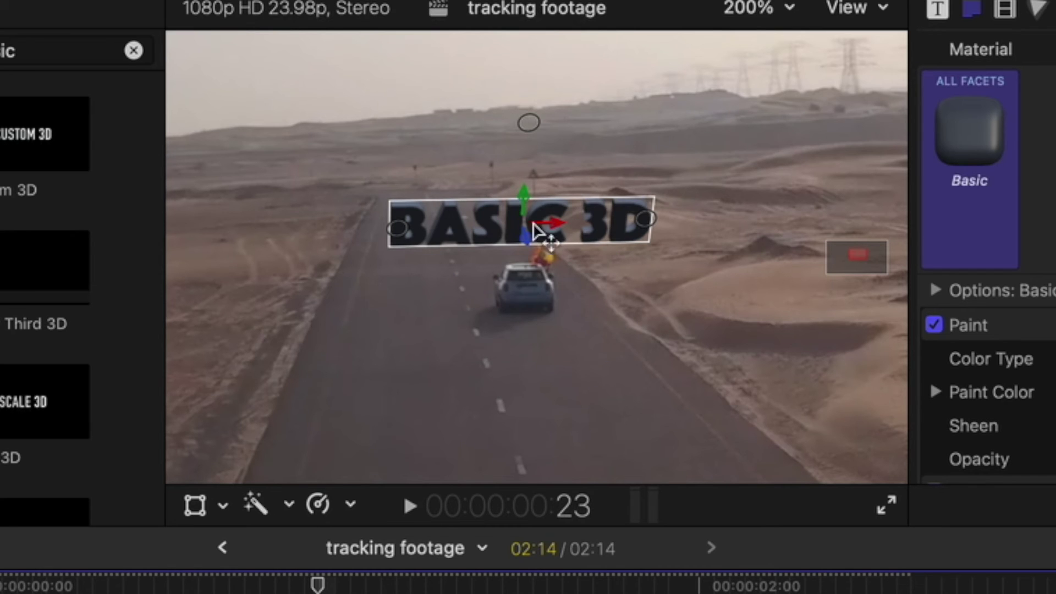
- Reduce the 3D title's rotation about its horizontal axis
left_click_drag(529, 131, 526, 124)
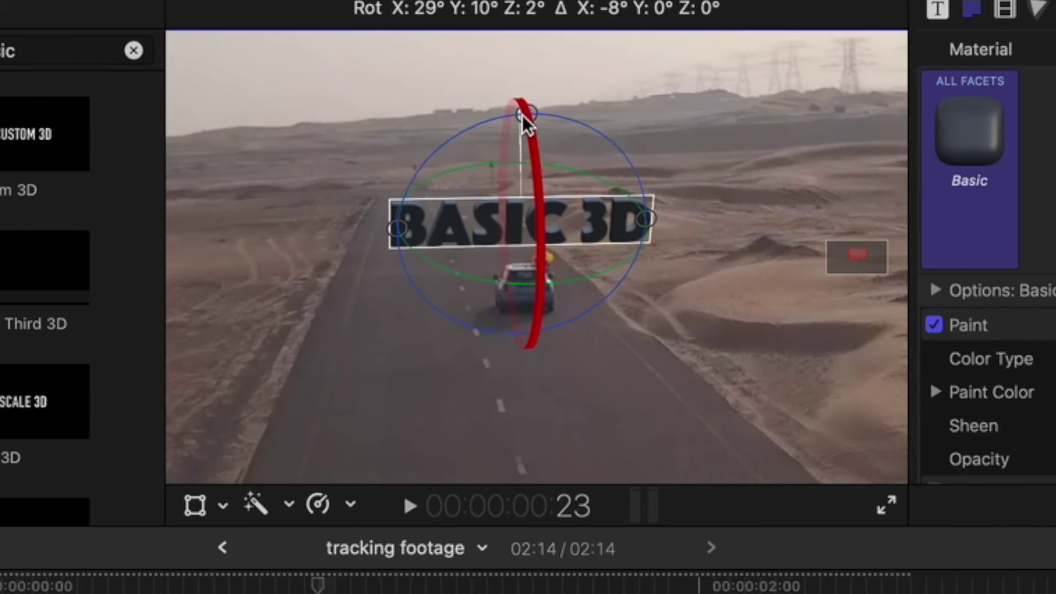
left_click_drag(522, 115, 522, 107)
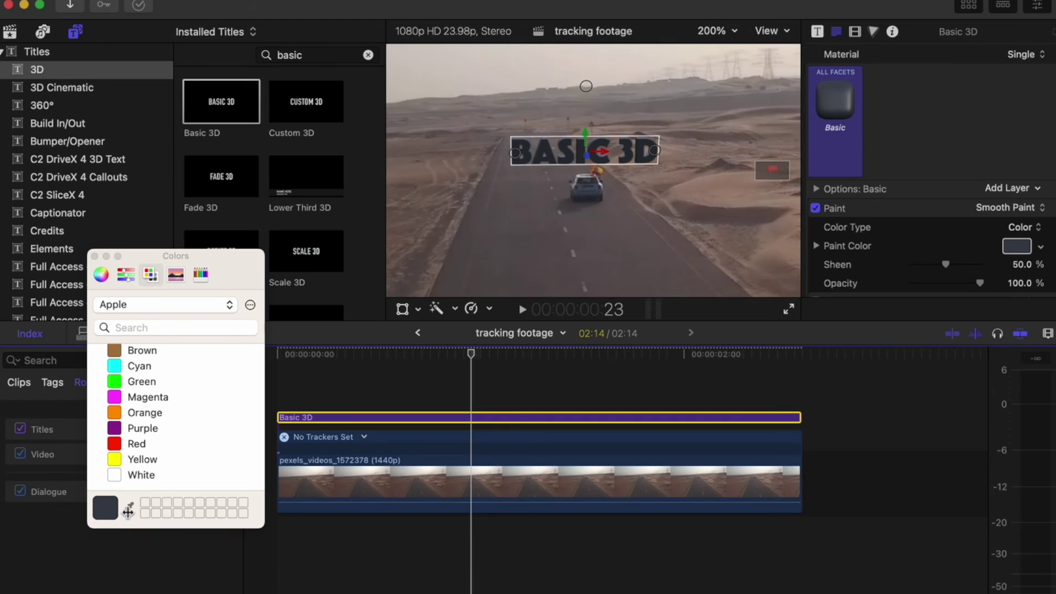
- Resample the title's paint color from the sandy ground beside the road and change its text to CAR
left_click(127, 510)
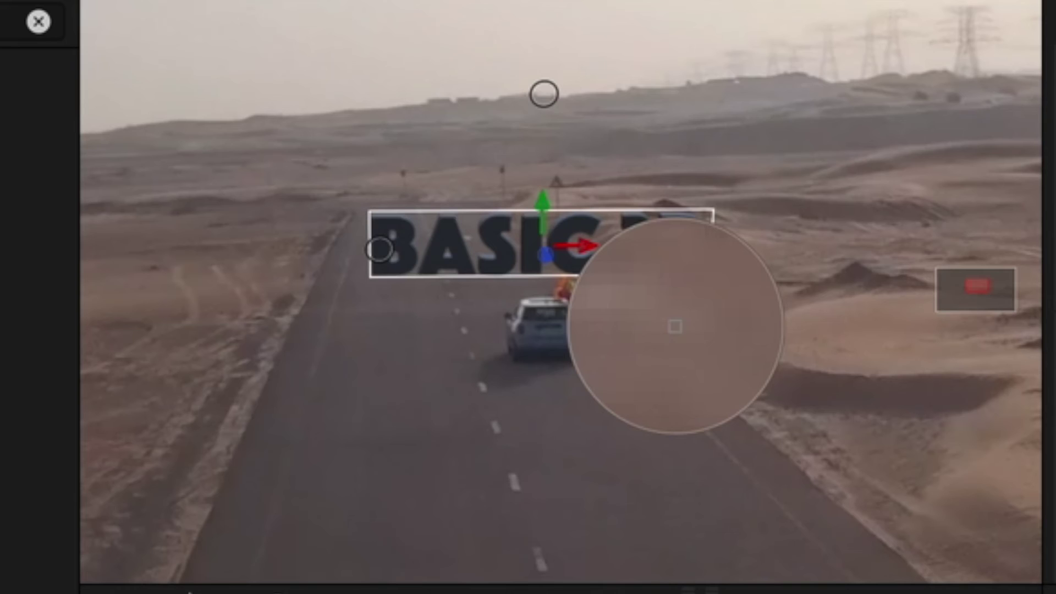
left_click(675, 326)
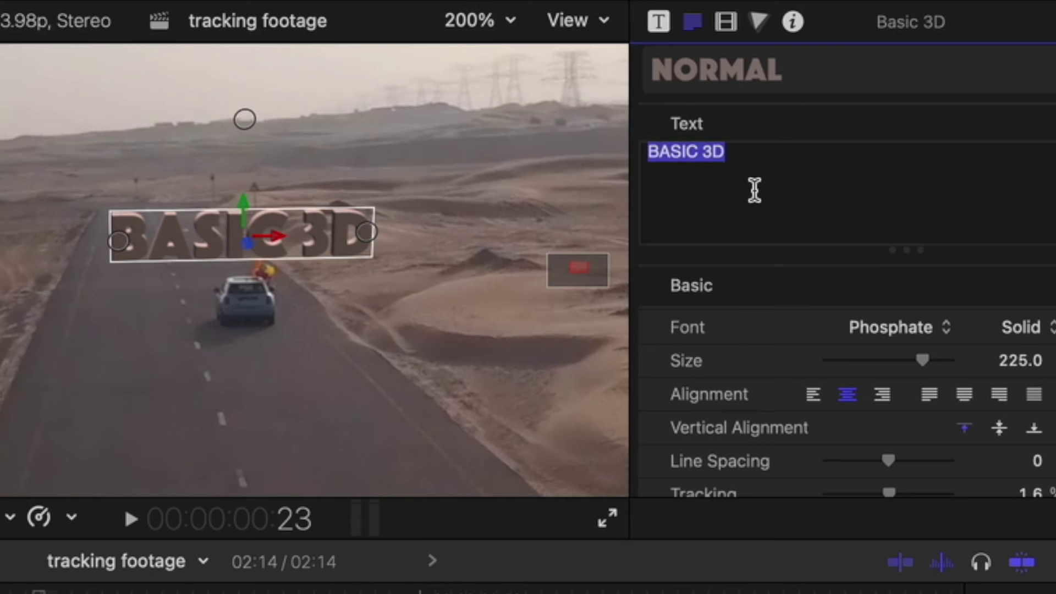
type("CAR")
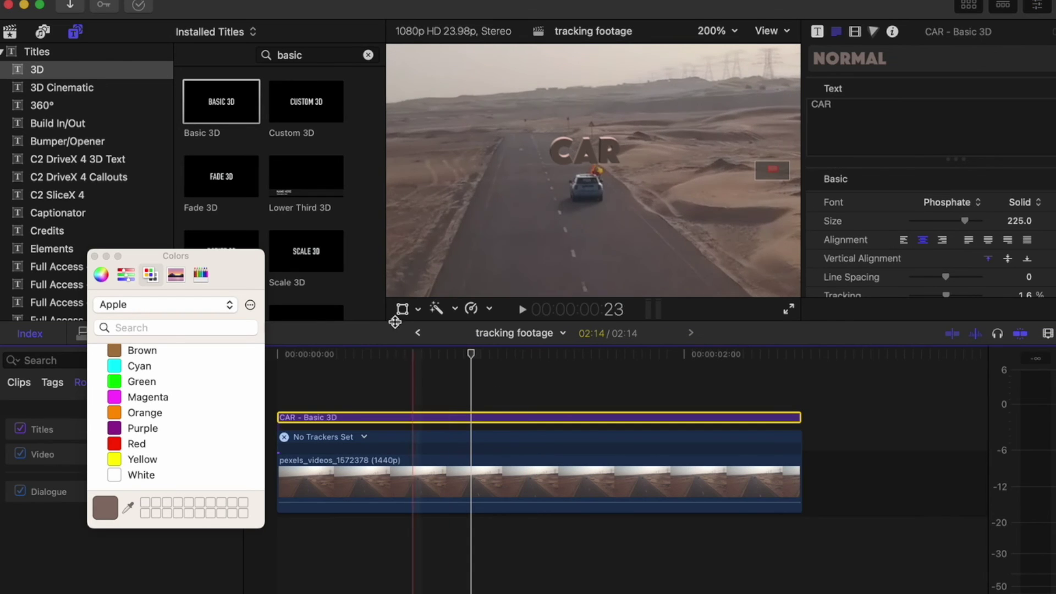
- Attach the CAR title to the footage's Object Track tracker through the title's transform controls
left_click(286, 416)
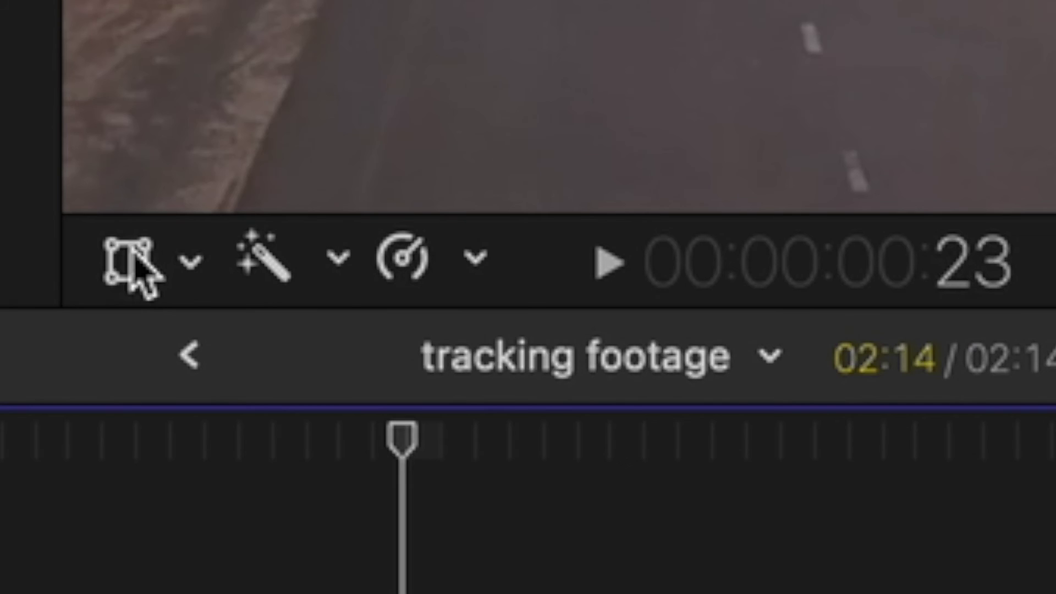
left_click(404, 309)
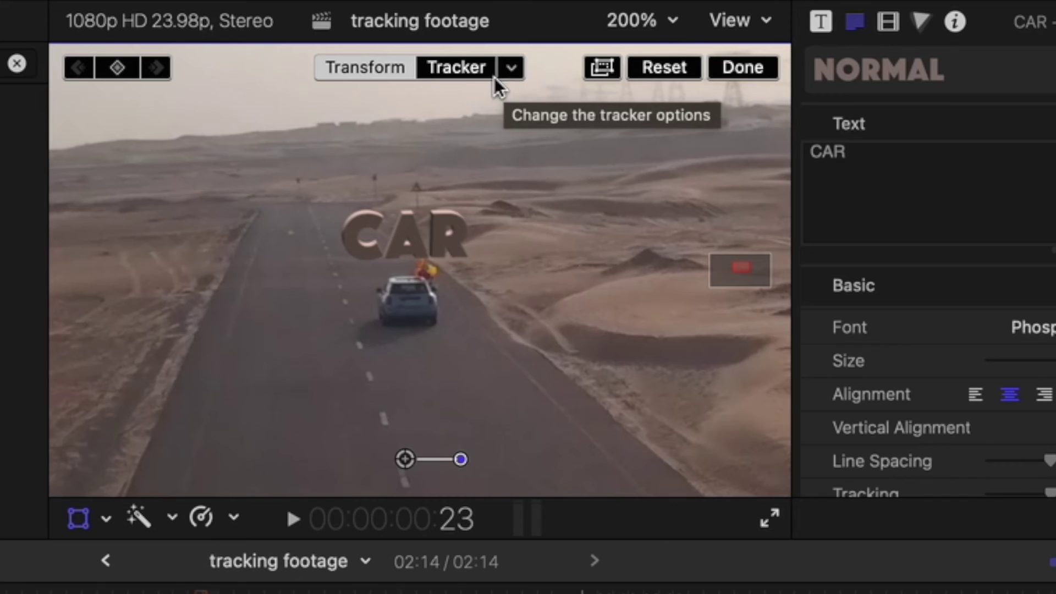
left_click(512, 68)
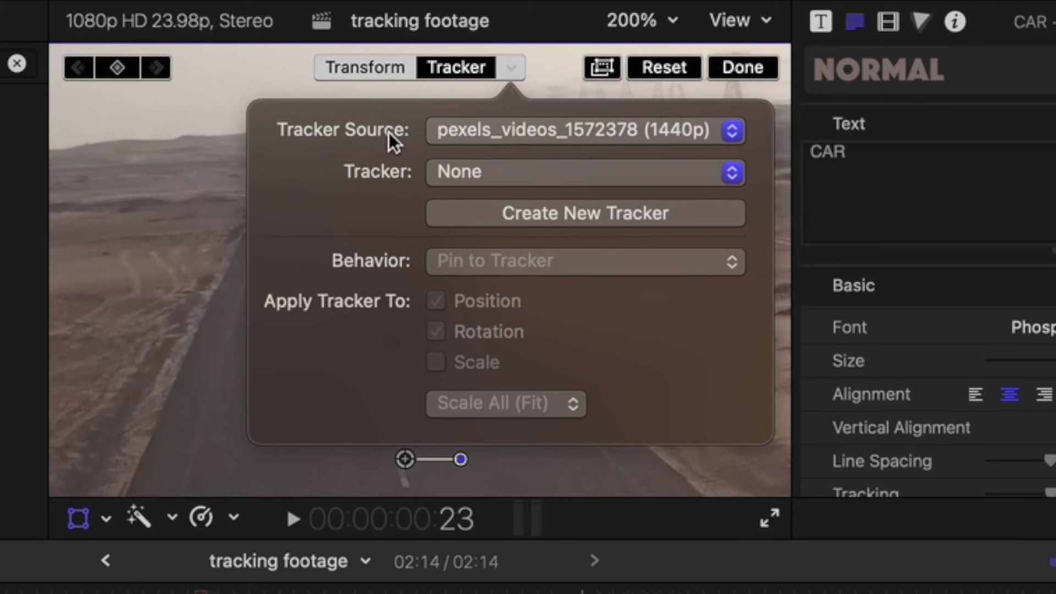
left_click(468, 170)
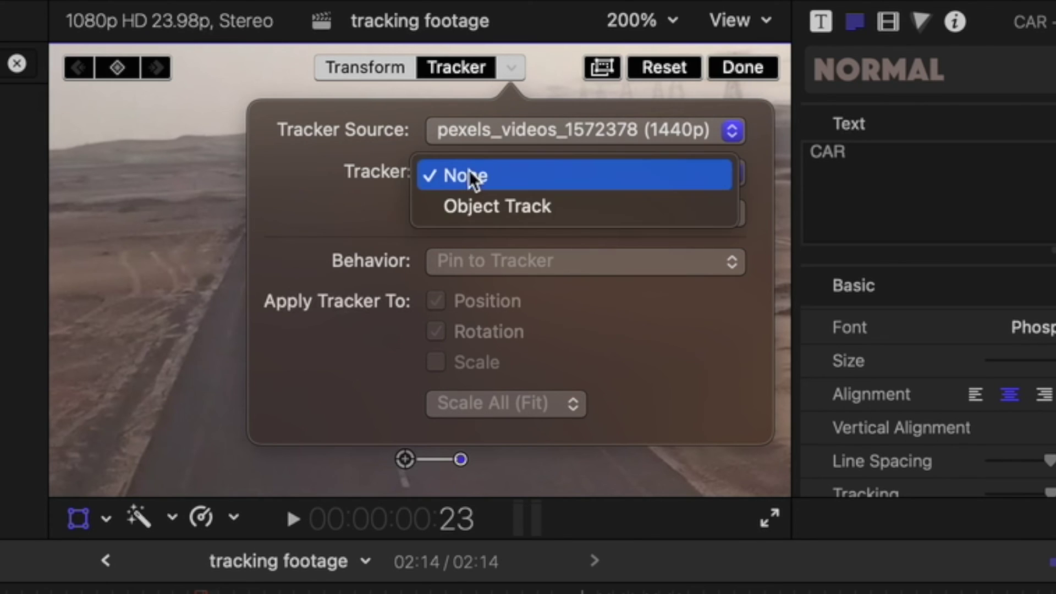
left_click(483, 206)
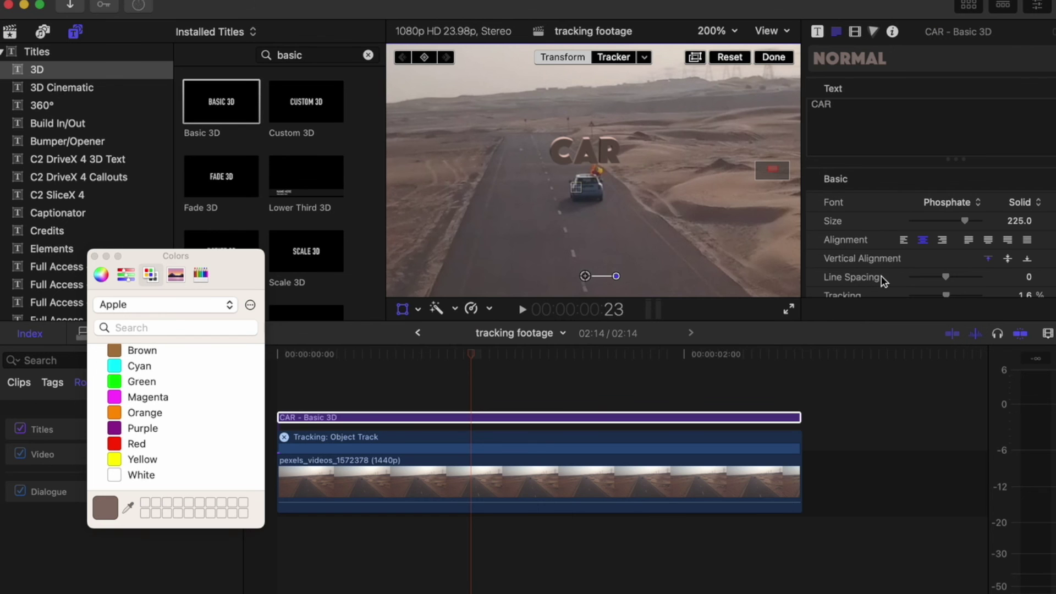
- Rename the road footage's tracker to Car
scroll(880, 275, "down", 10)
left_click(559, 482)
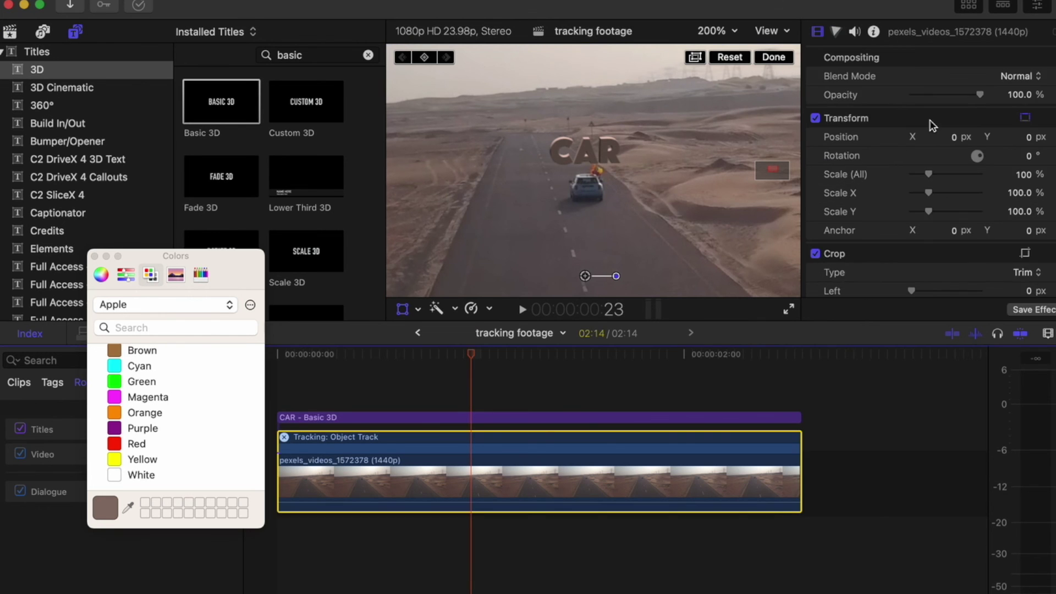
scroll(931, 127, "down", 10)
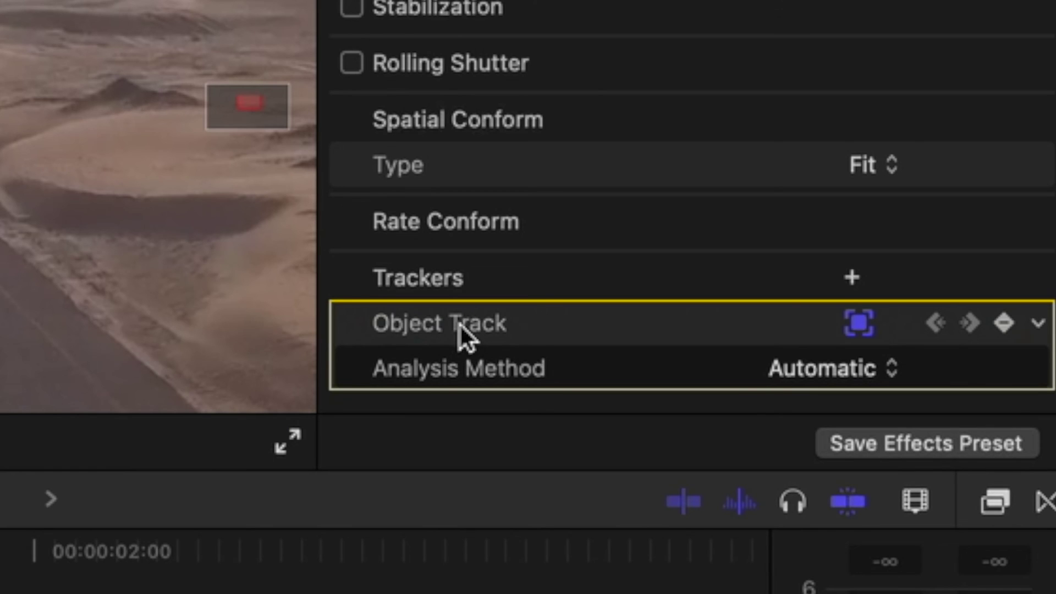
double_click(460, 322)
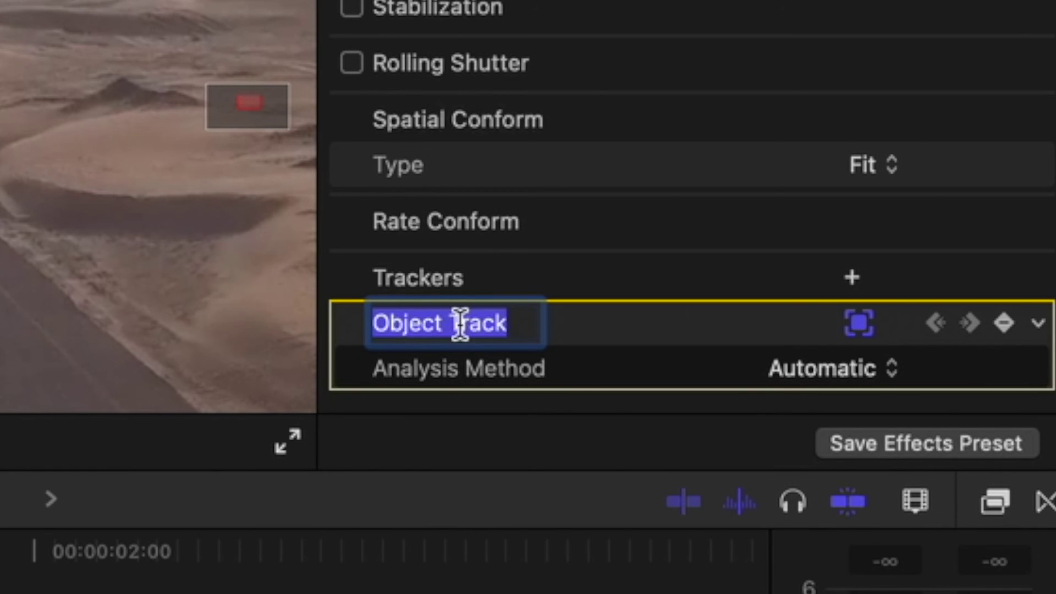
type("Car")
key("Return")
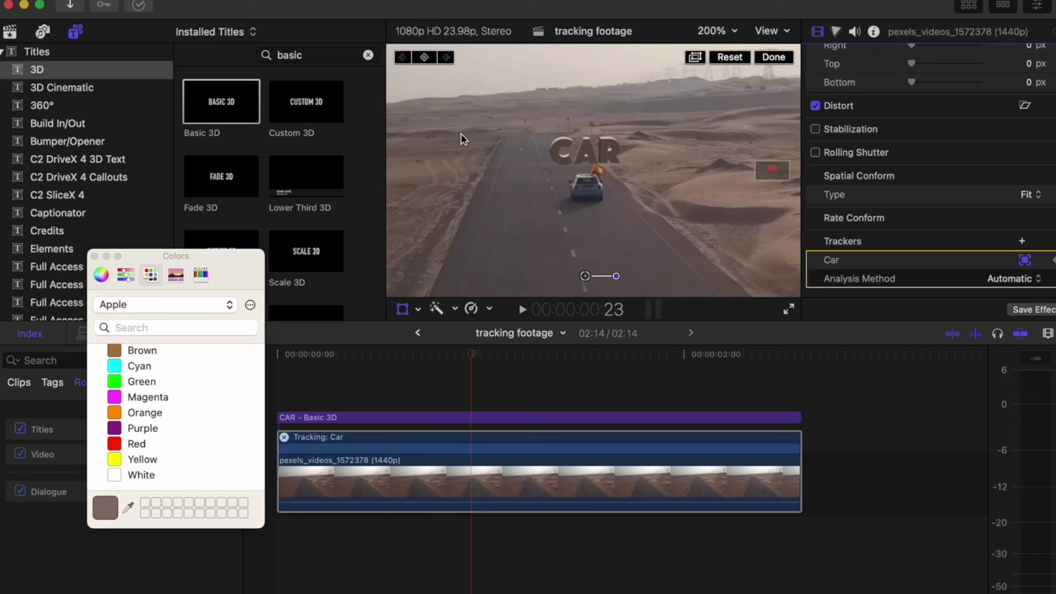
- Check the tracker options applied to the CAR title and finish its transform editing
left_click(448, 417)
left_click(643, 57)
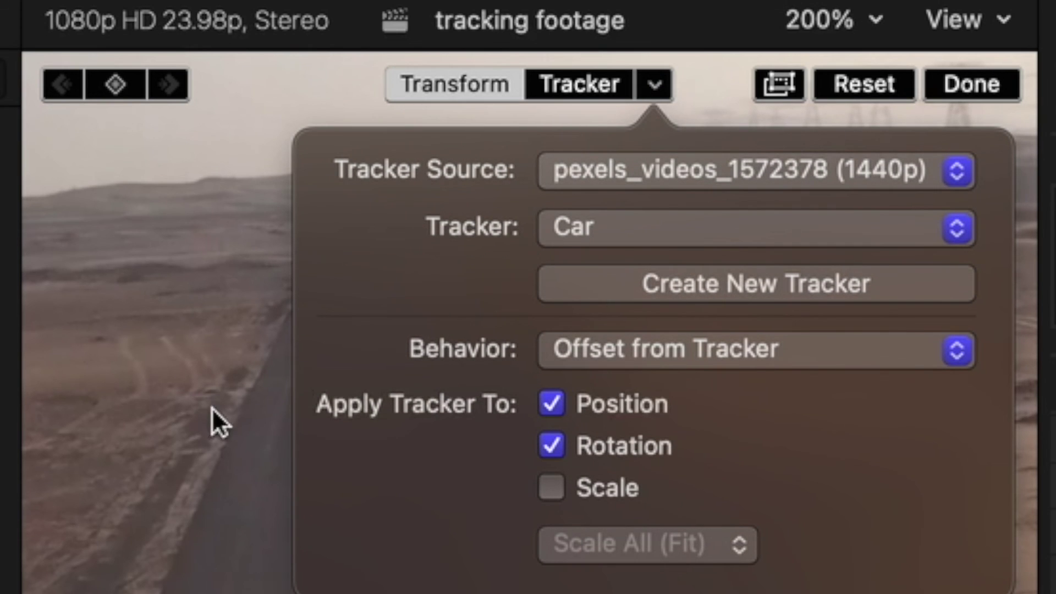
left_click(972, 84)
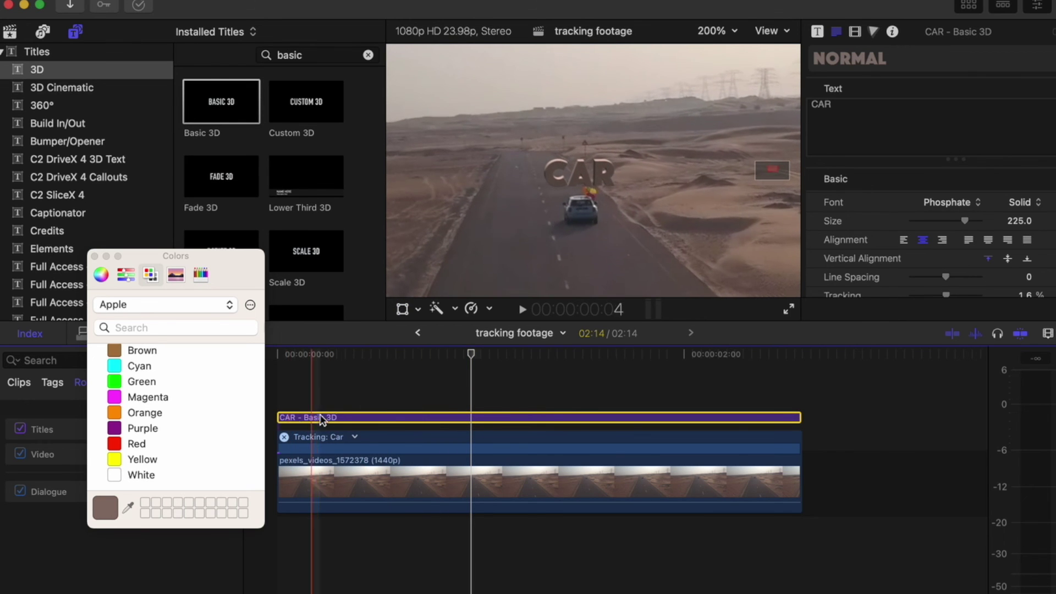